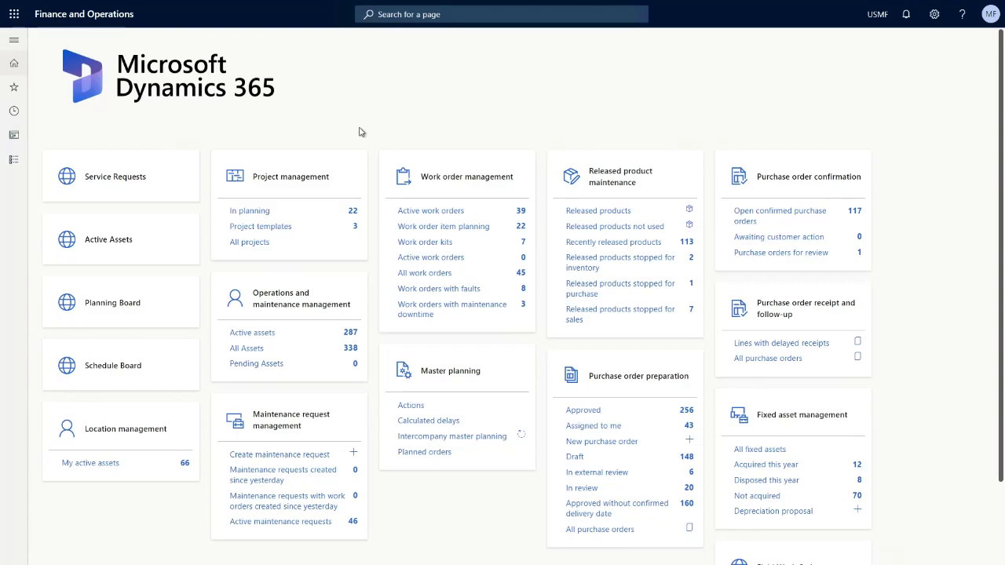
Bring the crowded USFS dashboard window to the front.
key("alt+Tab")
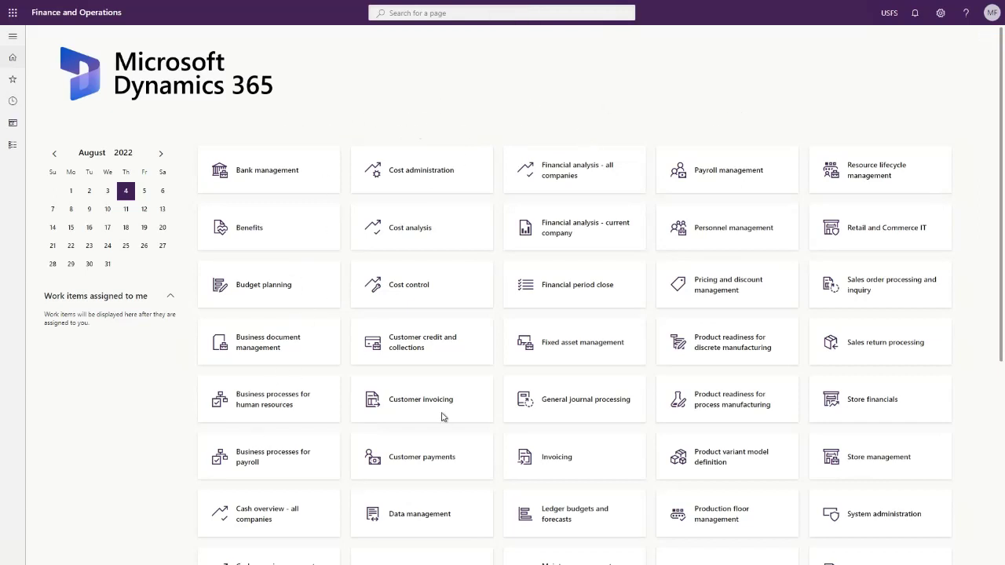
right_click(546, 119)
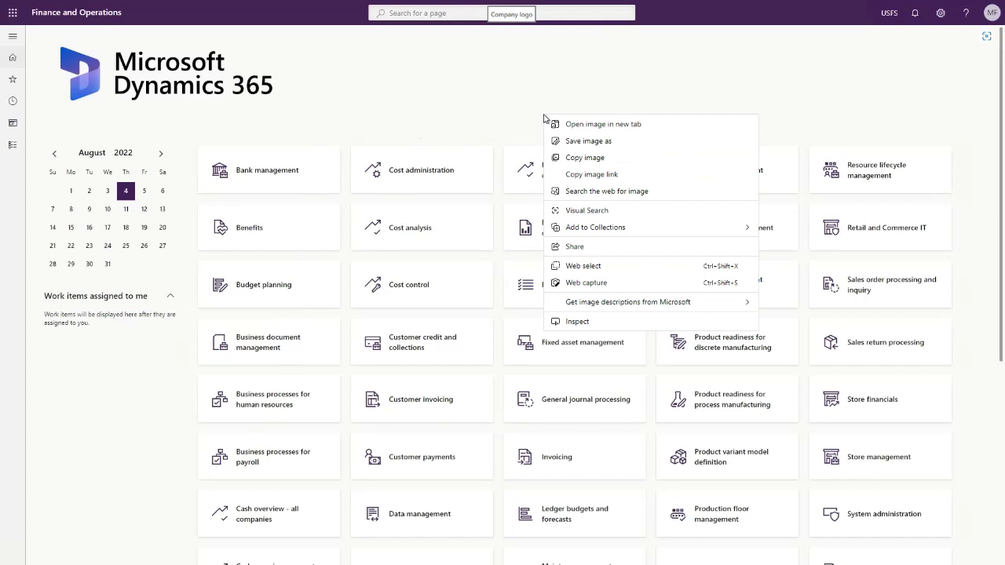
right_click(503, 130)
Open the Personalize pane for the Cost administration tile.
left_click(470, 161)
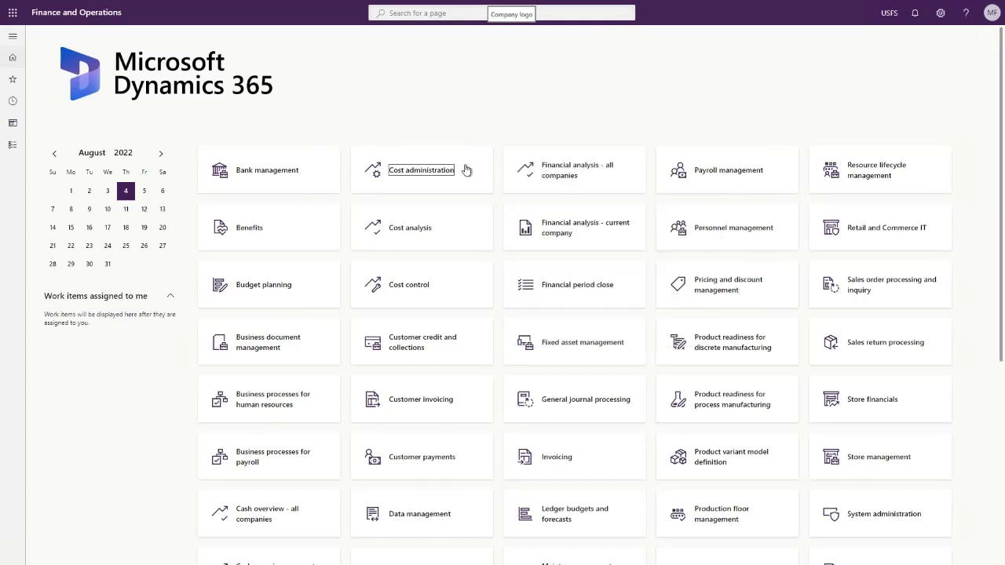
right_click(469, 161)
left_click(499, 188)
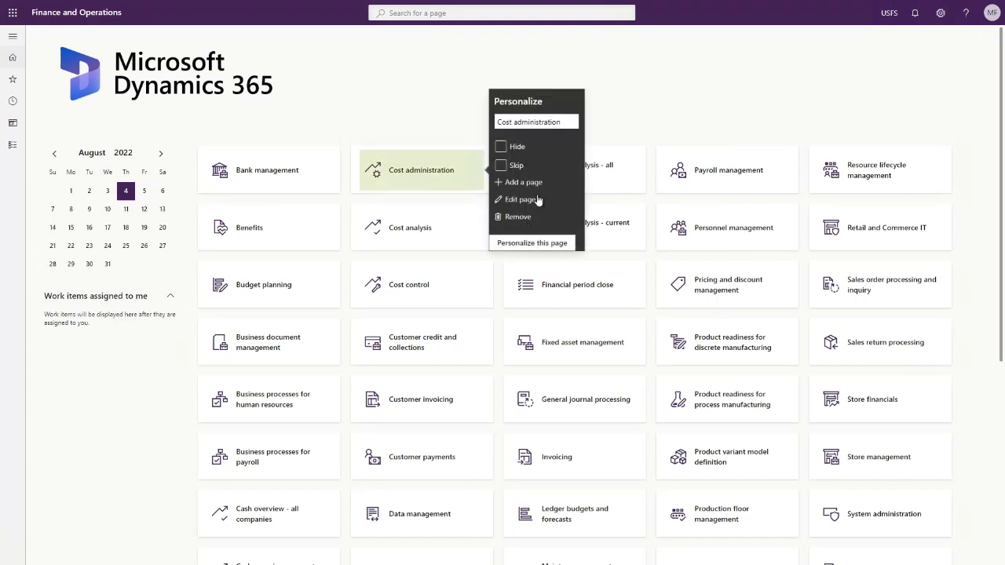
Enter page Hide mode and hide the Bank management through Cash overview - all companies tiles.
left_click(539, 243)
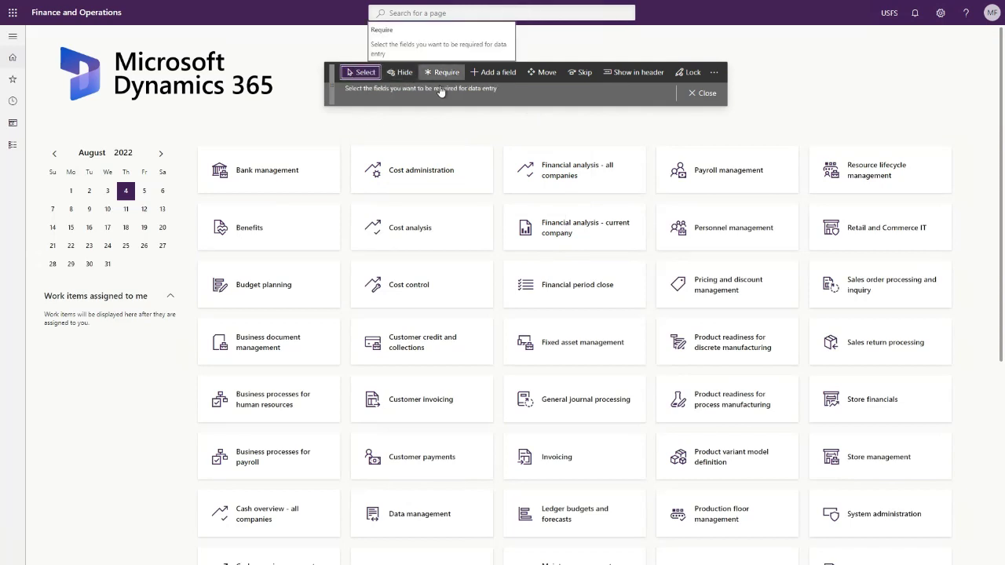
left_click(405, 73)
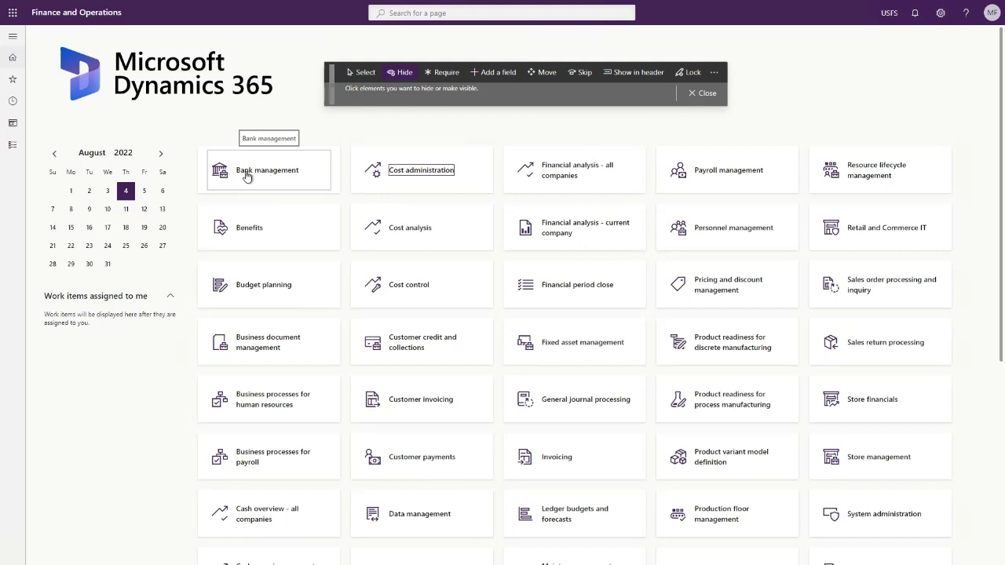
left_click(246, 162)
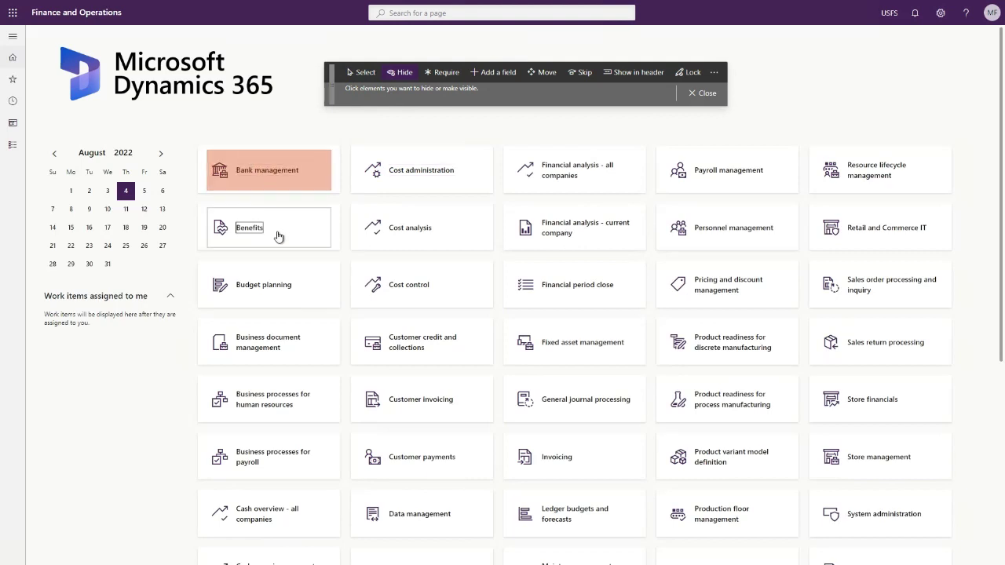
left_click(276, 231)
left_click(287, 281)
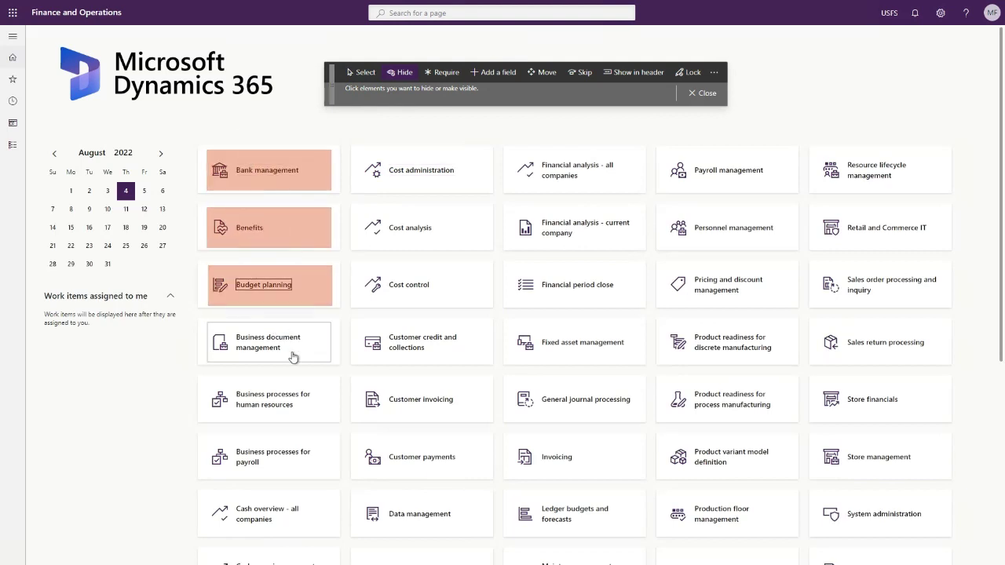
left_click(292, 345)
left_click(307, 400)
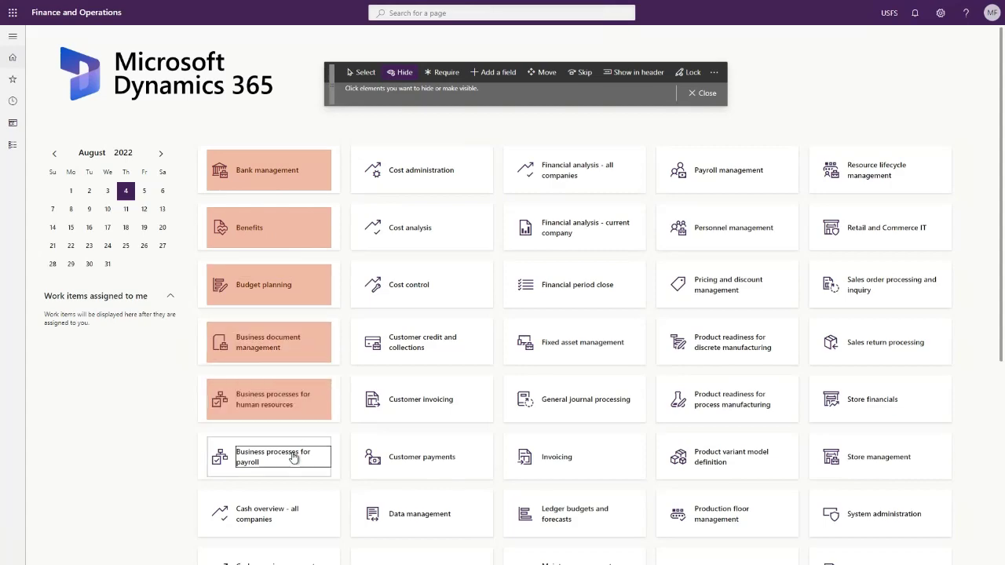
left_click(306, 458)
left_click(314, 506)
Hide the Cash overview - current company through Cost accounting ledger administration tiles.
scroll(306, 471, "down", 3)
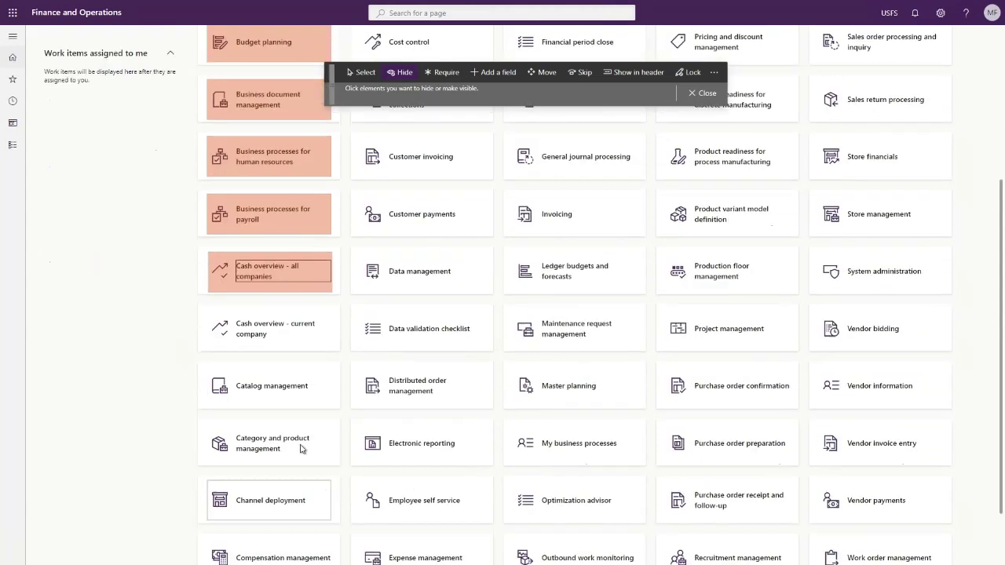
scroll(310, 393, "down", 1)
left_click(294, 261)
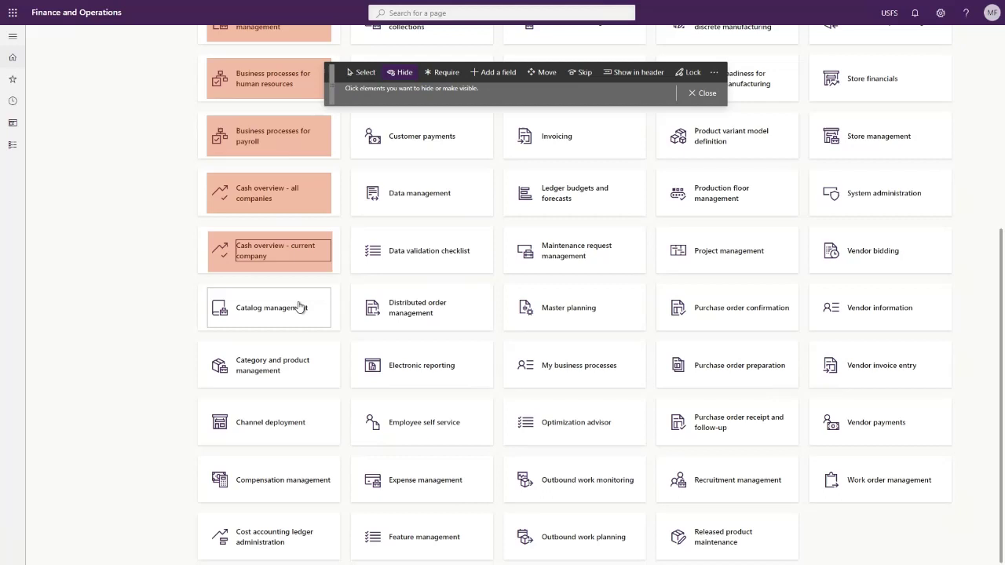
left_click(284, 306)
left_click(287, 361)
left_click(287, 420)
left_click(288, 482)
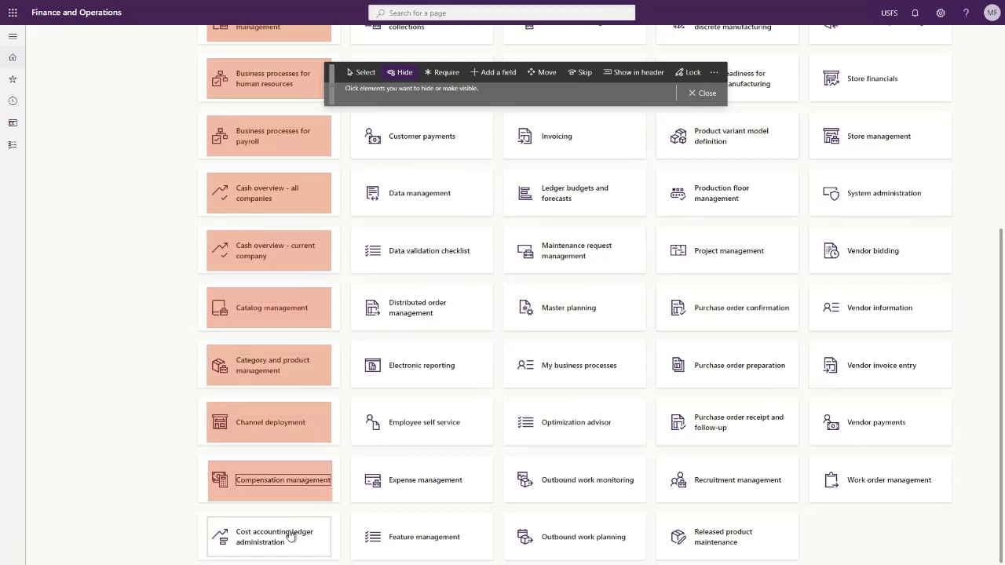
left_click(292, 534)
Hide the Feature management back through Customer payments tiles.
left_click(434, 535)
left_click(420, 479)
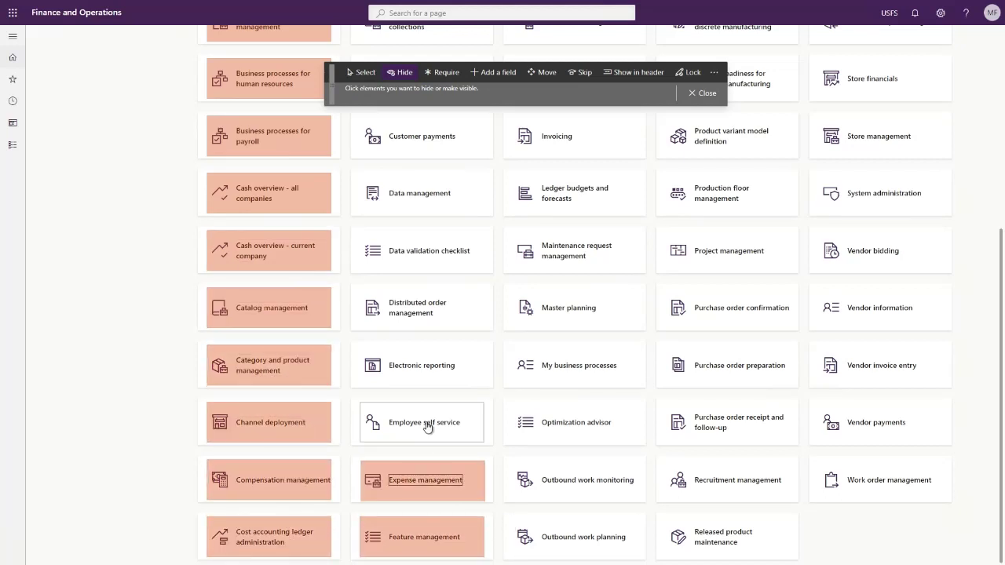
left_click(420, 422)
left_click(412, 367)
left_click(441, 303)
left_click(424, 251)
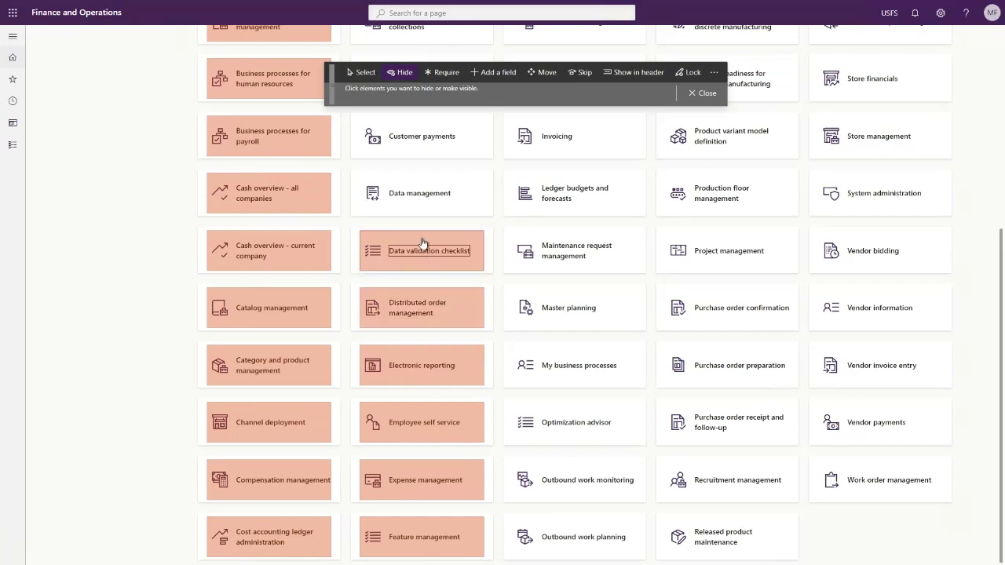
left_click(420, 193)
left_click(428, 133)
Hide the Cost administration, Cost analysis, Cost control, Customer credit and Customer invoicing tiles.
scroll(419, 194, "up", 4)
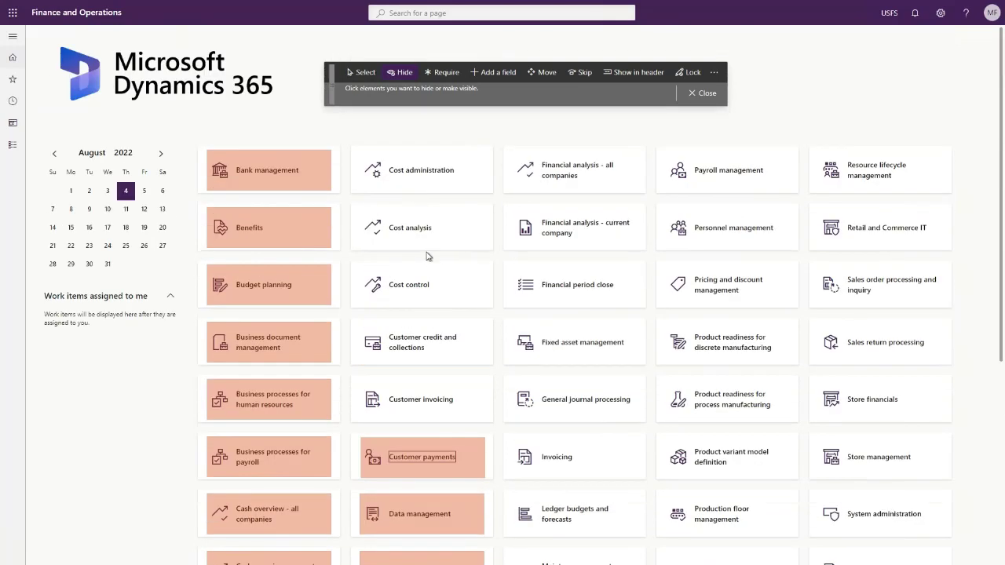
left_click(417, 174)
left_click(417, 231)
left_click(427, 281)
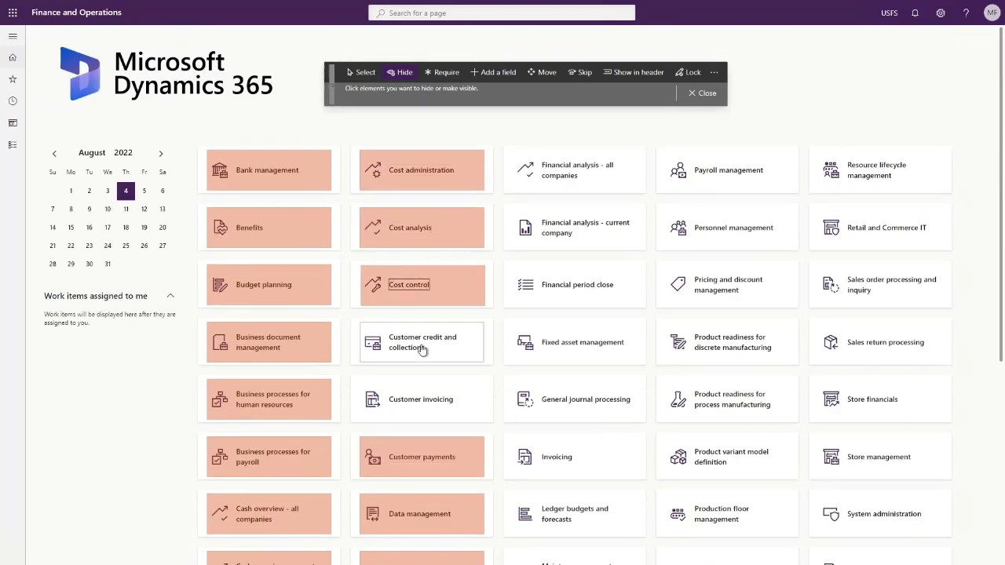
left_click(424, 346)
left_click(444, 404)
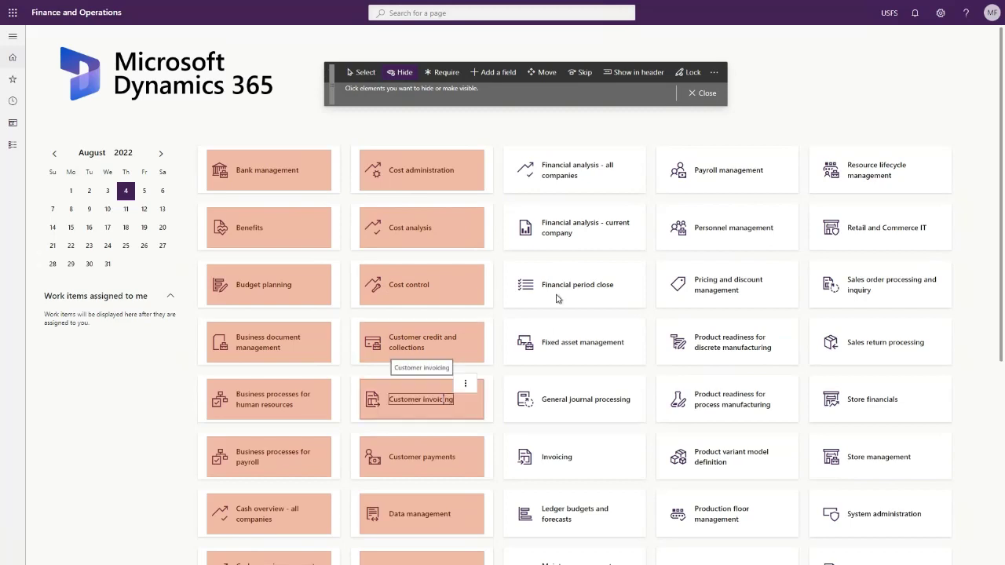
Hide the Financial analysis, Fixed asset, General journal, Invoicing, Ledger budgets and My business processes tiles.
left_click(577, 179)
left_click(585, 235)
left_click(577, 302)
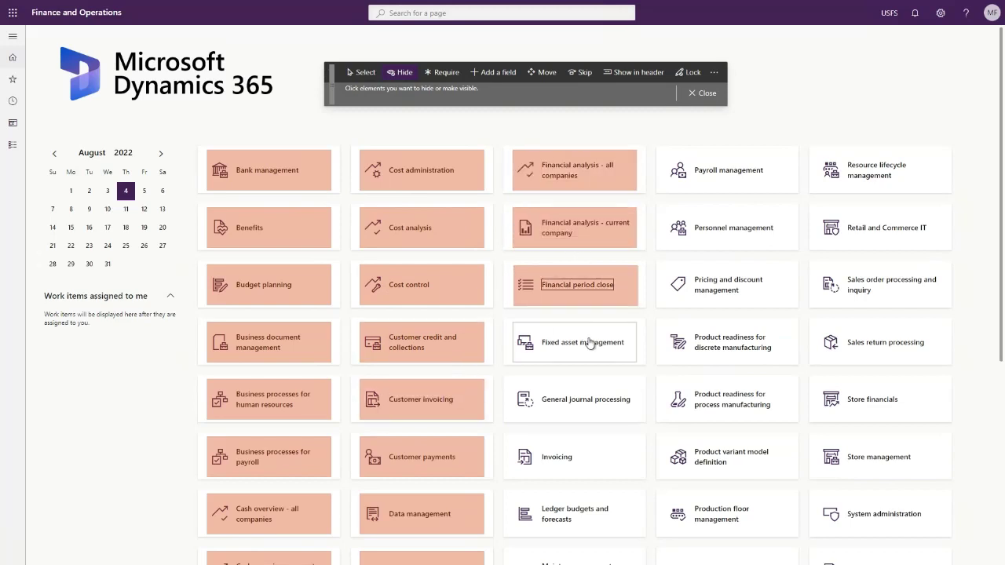
left_click(585, 345)
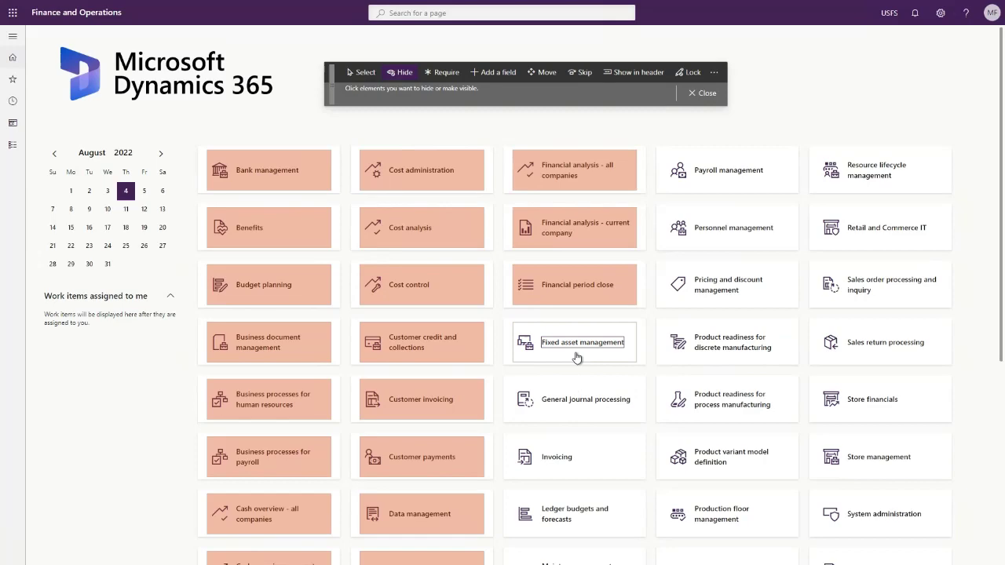
scroll(577, 363, "down", 3)
left_click(588, 166)
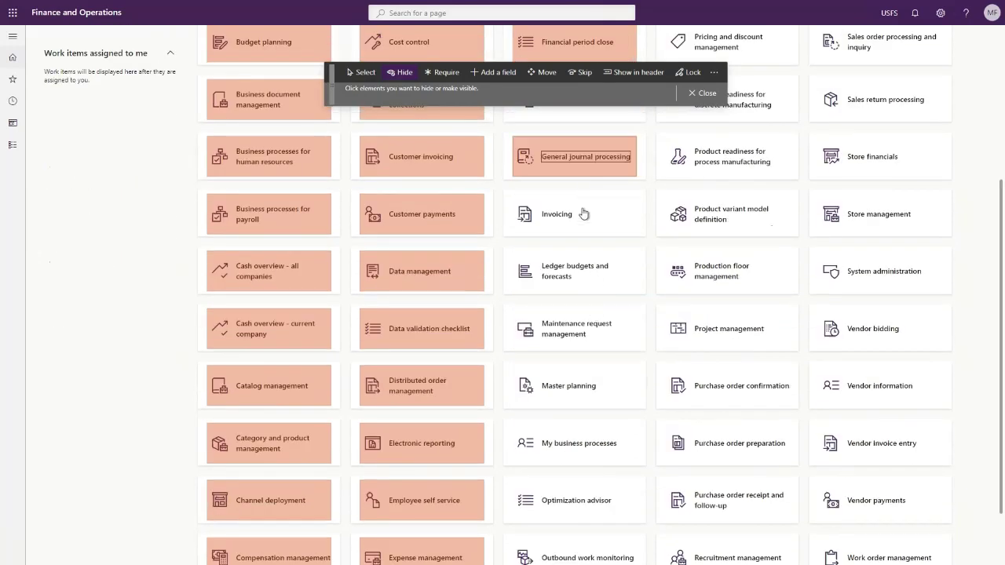
left_click(582, 215)
left_click(589, 271)
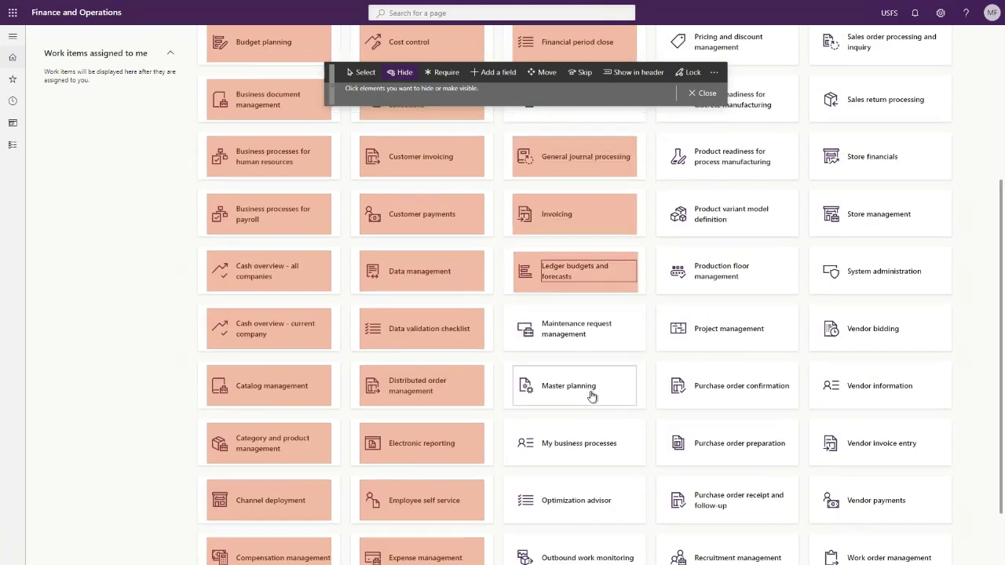
left_click(593, 432)
Hide Optimization advisor, Outbound work, Released product maintenance, Recruitment and Purchase order receipt tiles.
scroll(594, 432, "down", 1)
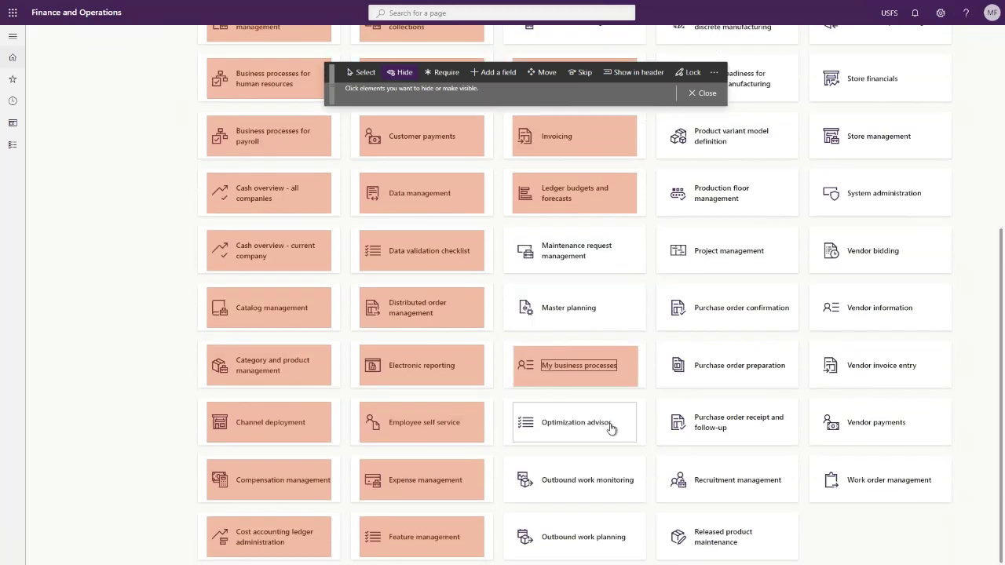
left_click(596, 435)
left_click(594, 481)
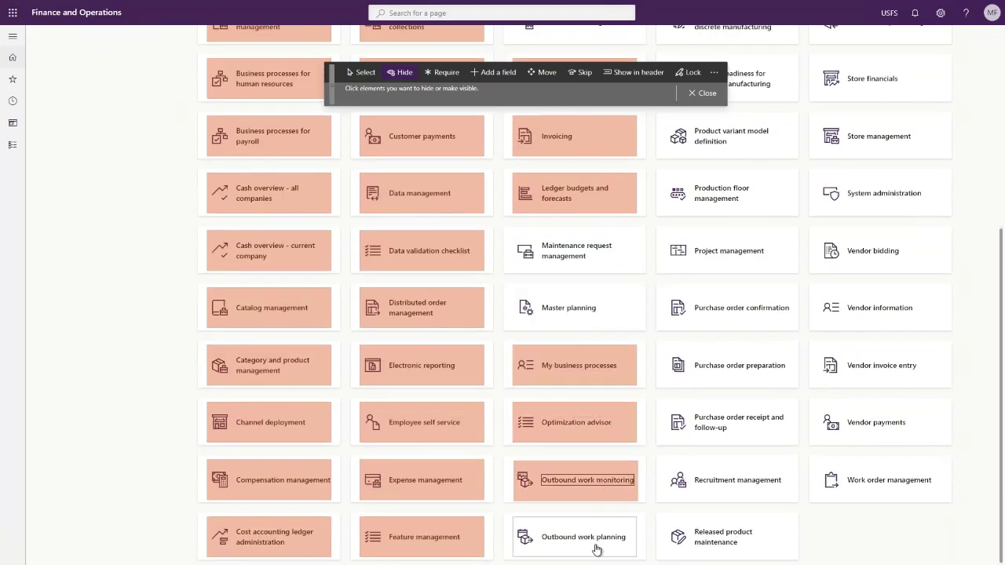
left_click(595, 546)
left_click(728, 543)
left_click(724, 482)
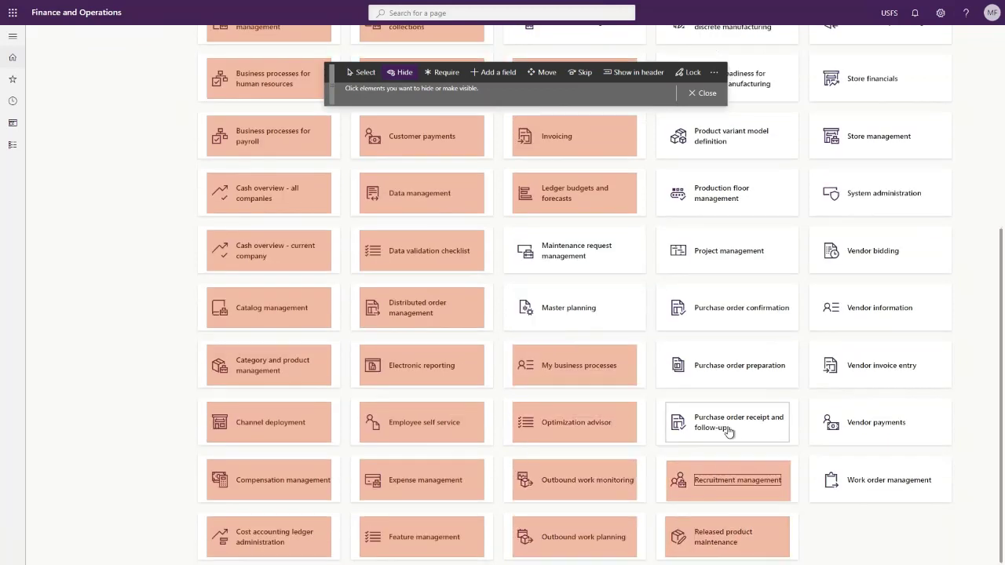
left_click(726, 426)
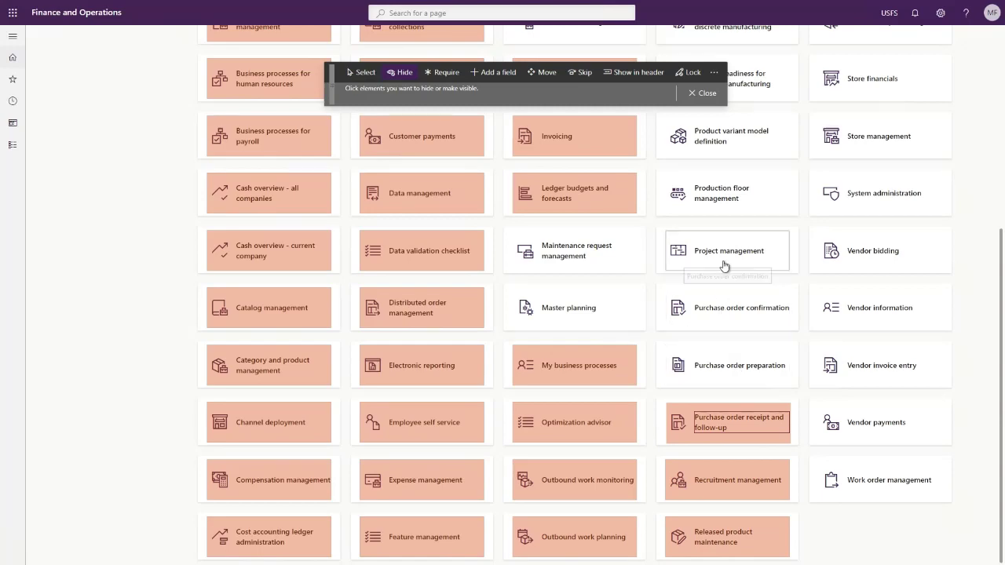
Hide the Production floor management back through Payroll management tiles, including both manufacturing readiness tiles.
scroll(718, 212, "up", 2)
scroll(696, 404, "up", 2)
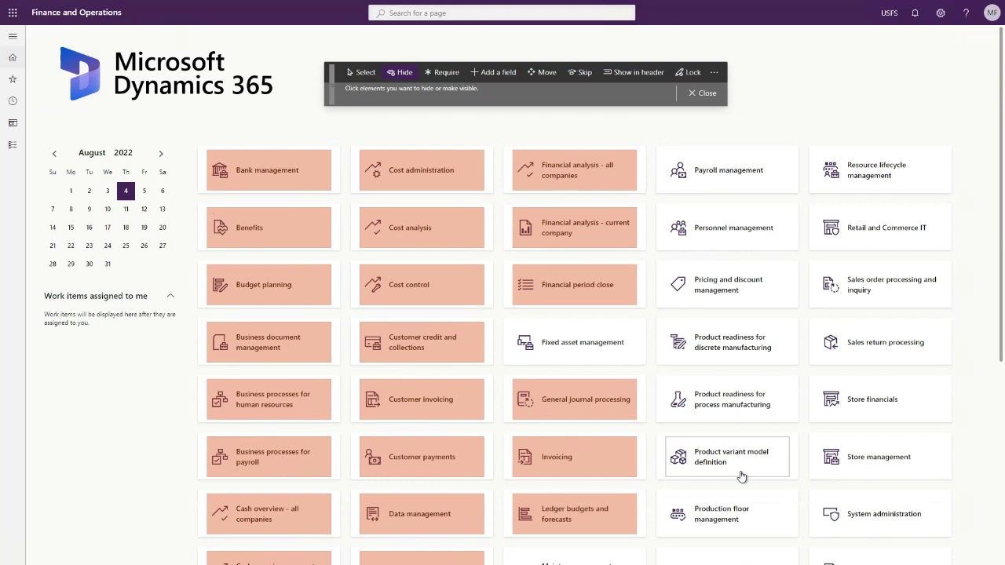
left_click(734, 514)
left_click(733, 463)
left_click(733, 404)
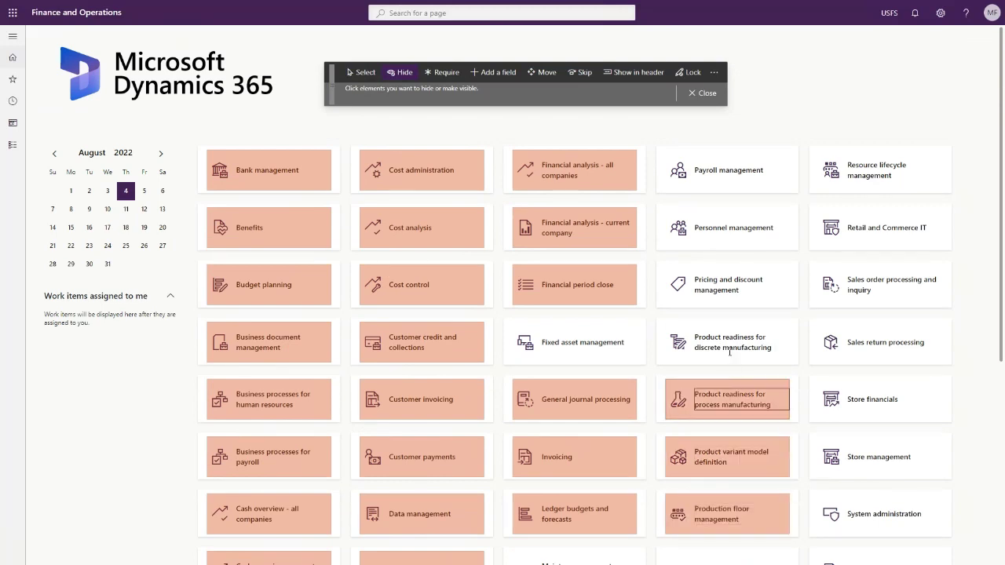
left_click(730, 345)
left_click(724, 286)
left_click(729, 227)
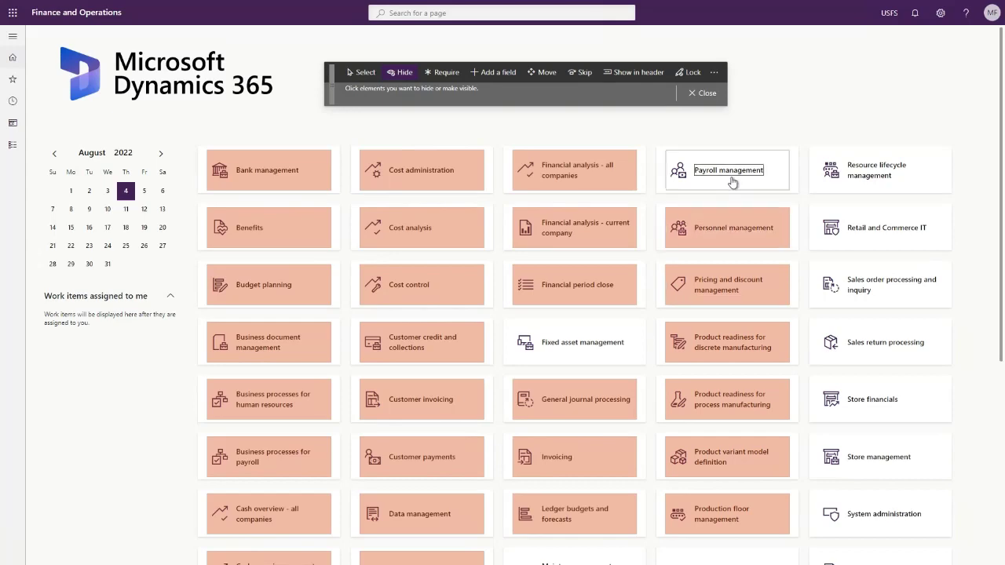
left_click(710, 169)
Hide the Resource lifecycle, Retail and Commerce IT, Sales order, Sales return and Store tiles.
left_click(890, 174)
left_click(887, 226)
left_click(880, 297)
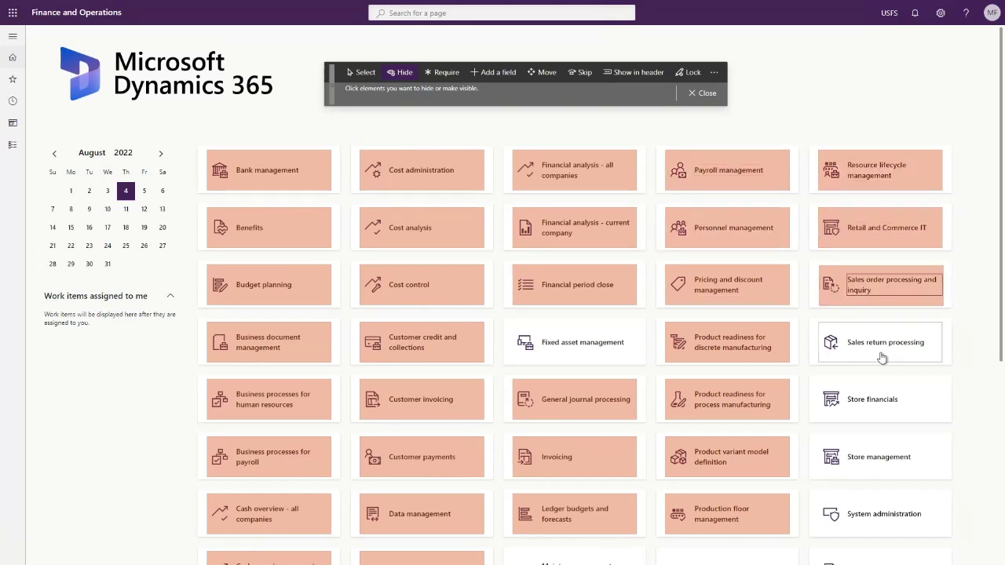
left_click(881, 351)
left_click(884, 404)
left_click(882, 449)
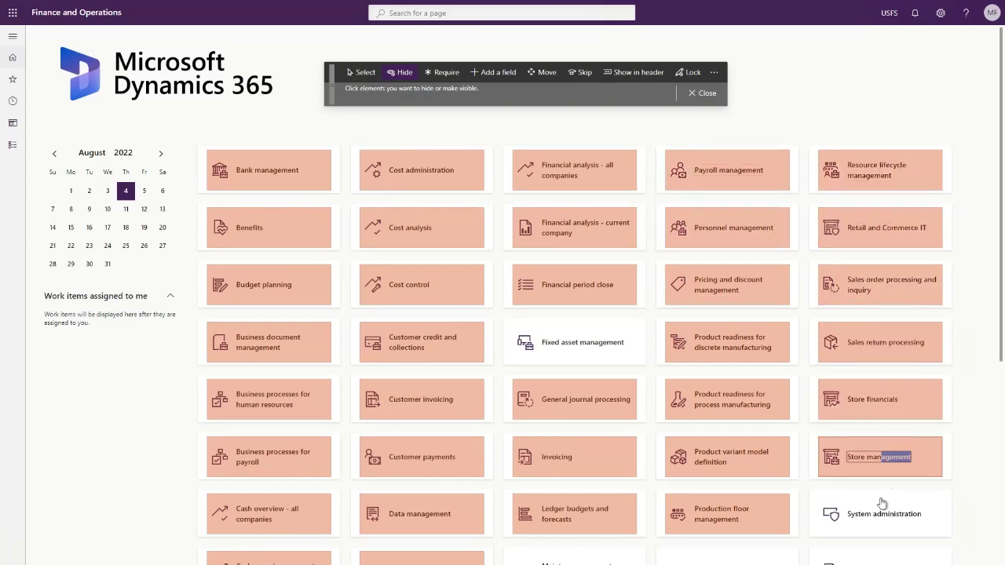
Hide System administration and the four Vendor tiles, then close personalization.
scroll(887, 455, "down", 4)
left_click(895, 196)
left_click(889, 248)
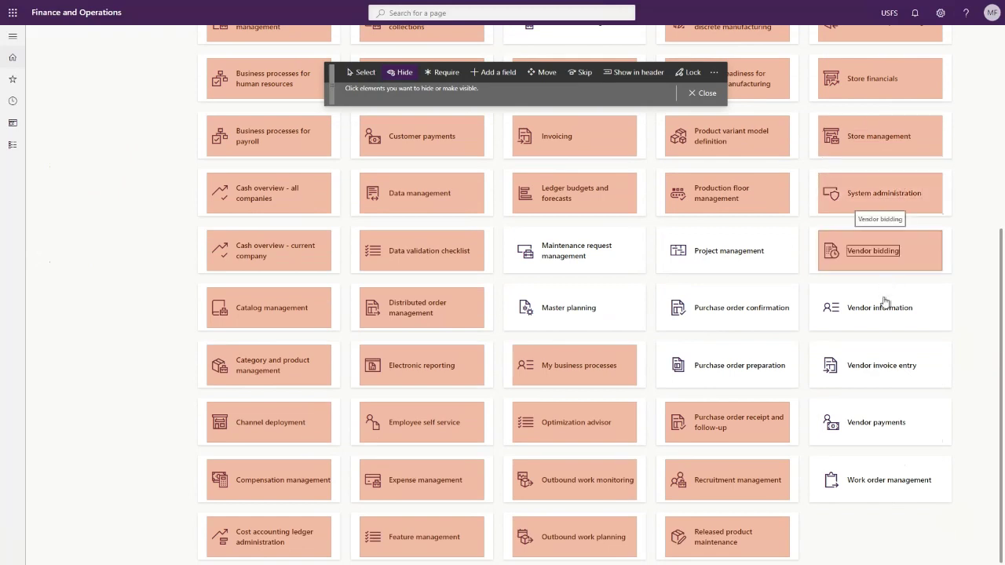
left_click(889, 324)
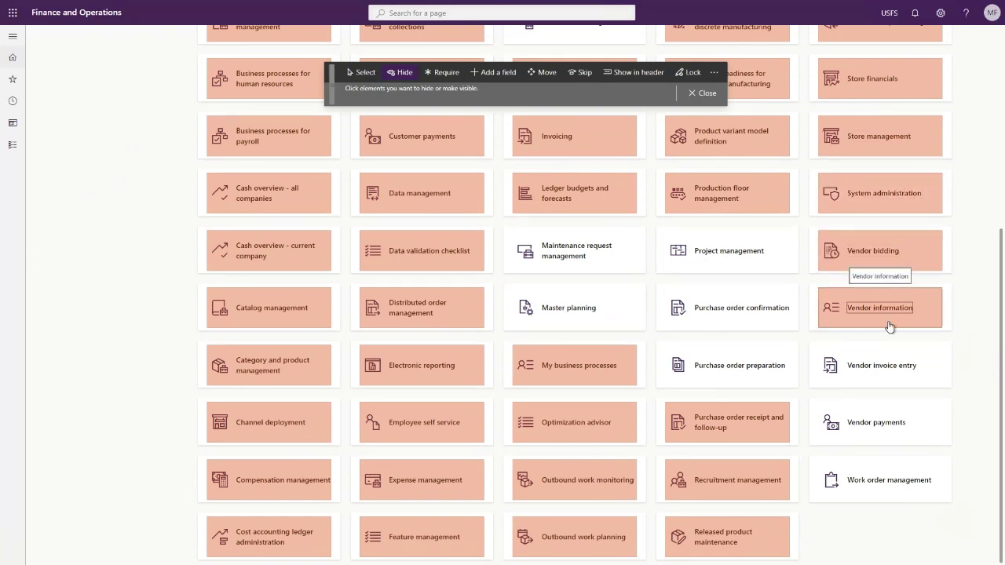
left_click(879, 372)
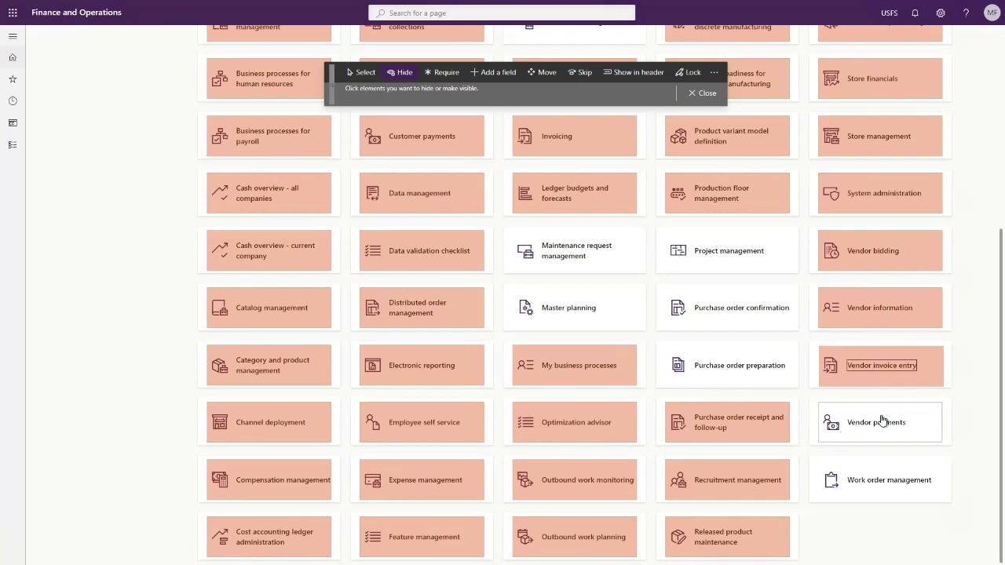
left_click(891, 417)
left_click(704, 93)
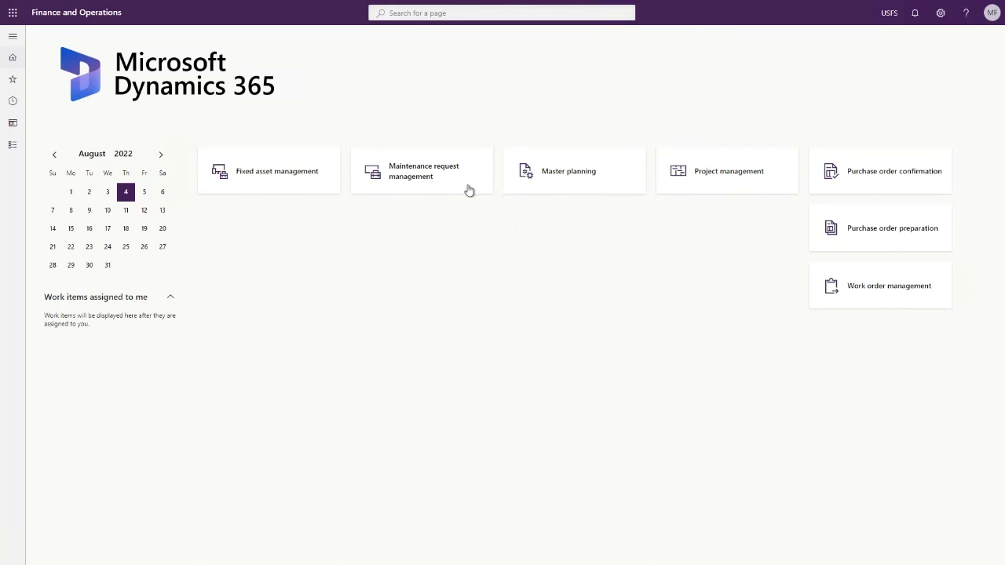
Open the Maintenance request management workspace from the trimmed dashboard.
left_click(420, 178)
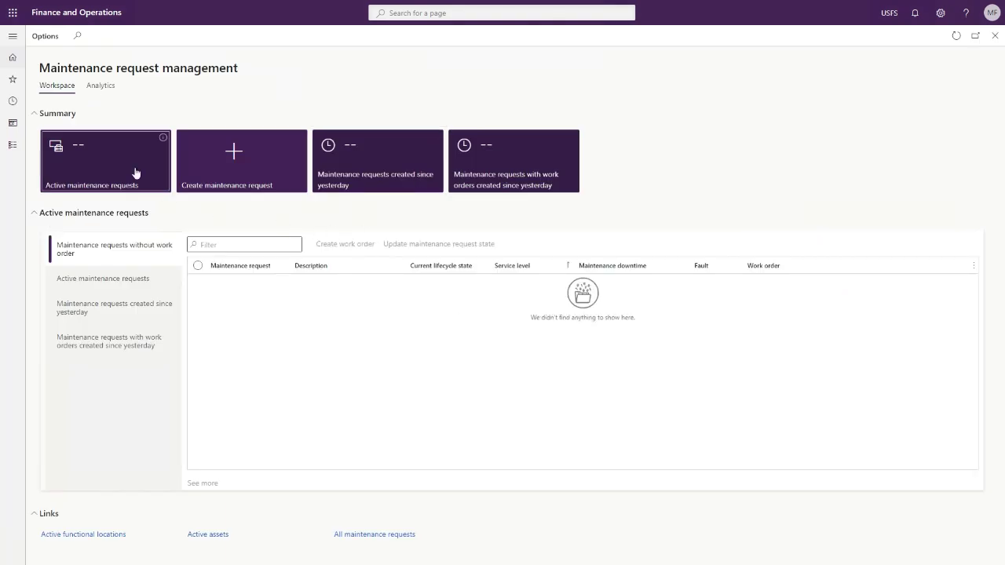
Pin the Active maintenance requests and Create maintenance request tiles to the dashboard.
right_click(114, 163)
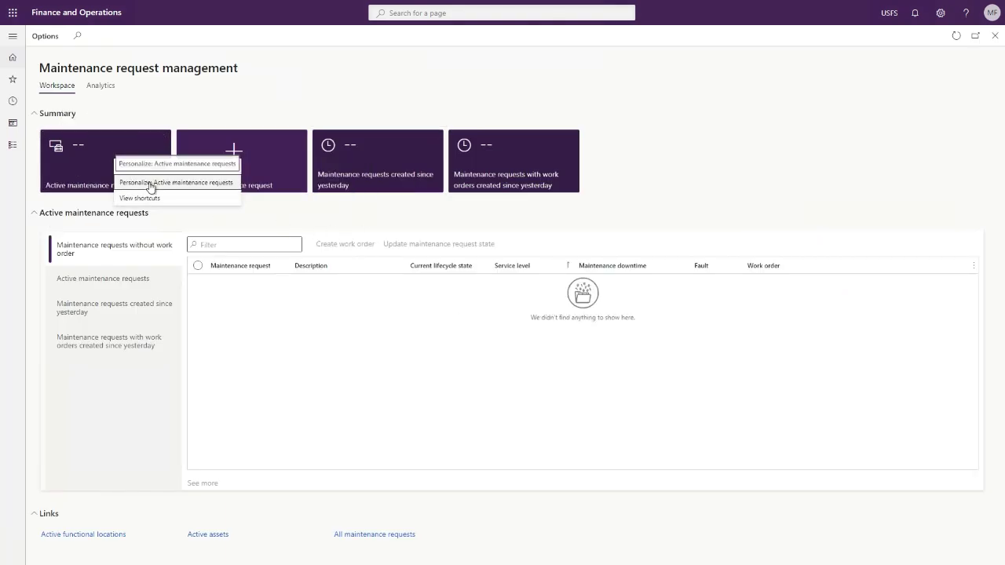
right_click(121, 173)
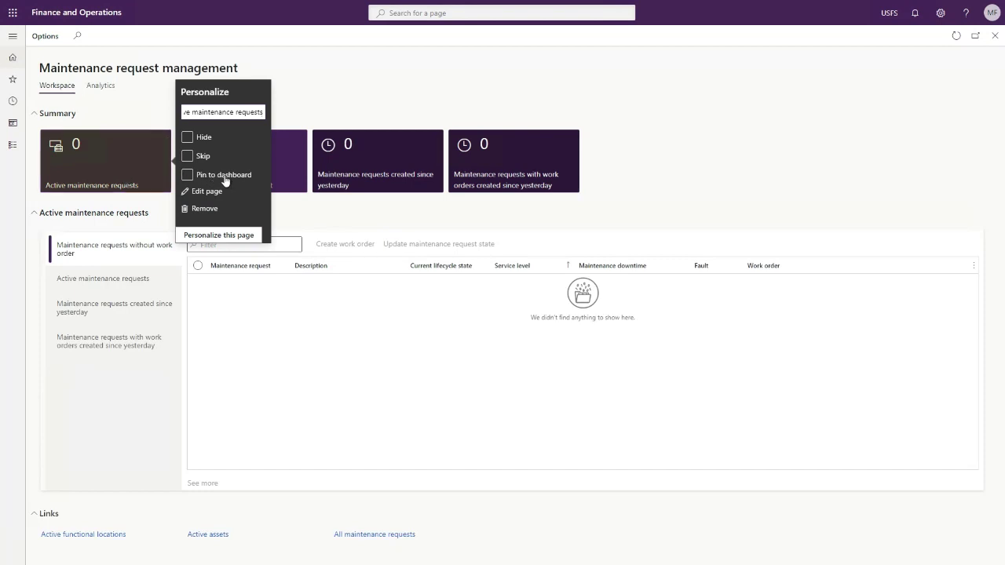
left_click(197, 178)
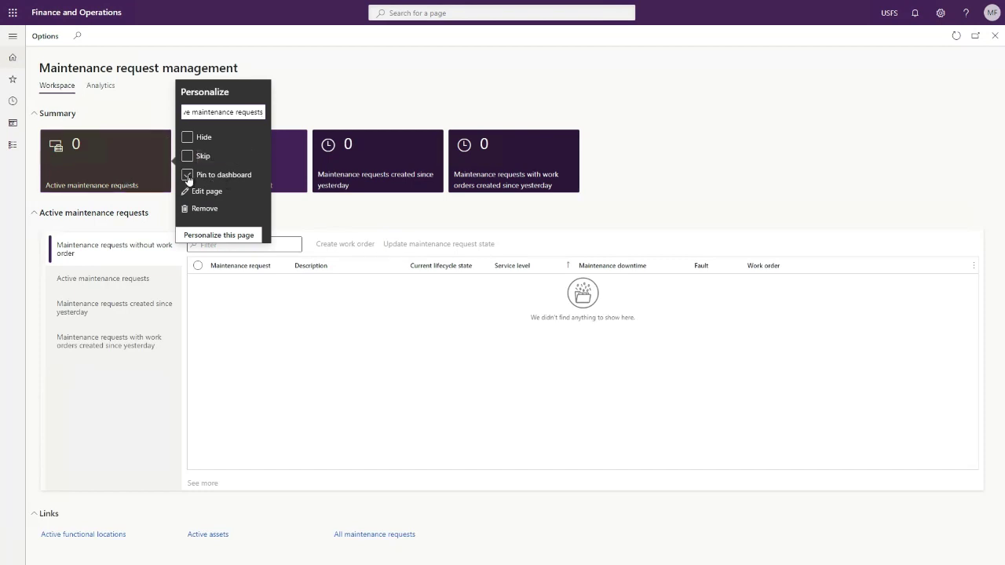
left_click(308, 212)
right_click(285, 163)
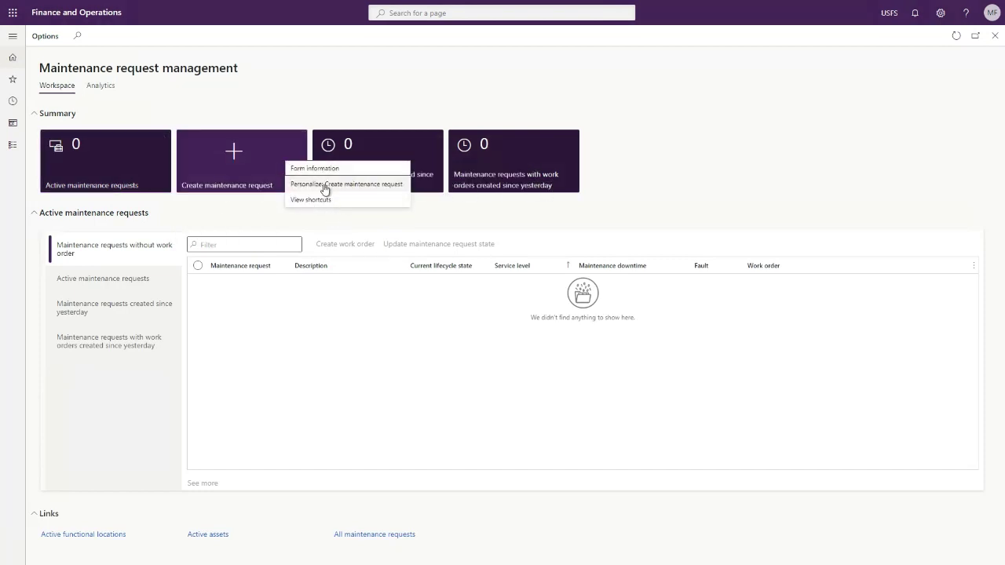
left_click(325, 185)
left_click(335, 179)
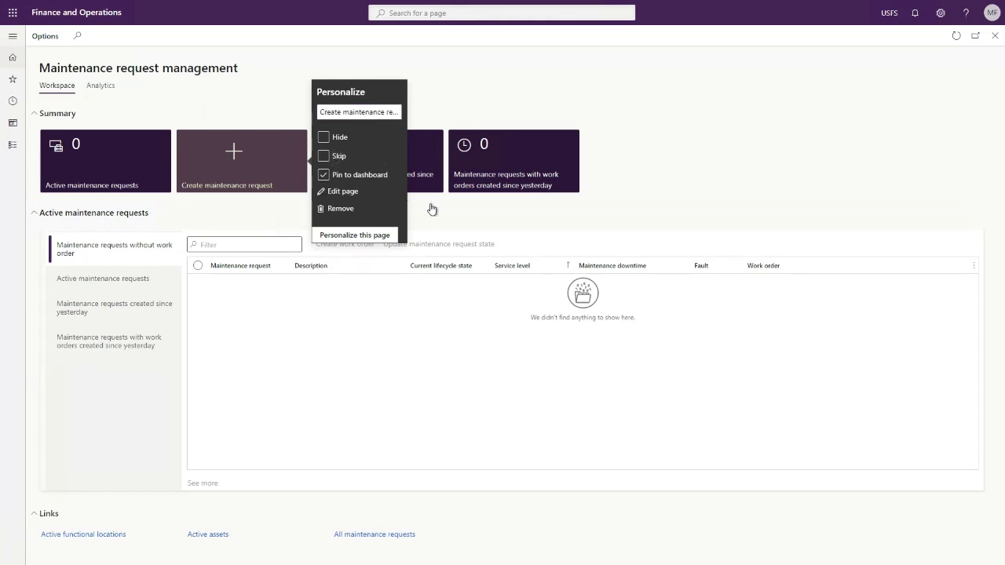
left_click(434, 210)
Pin the created-since-yesterday and with-work-orders maintenance request tiles to the dashboard.
right_click(397, 152)
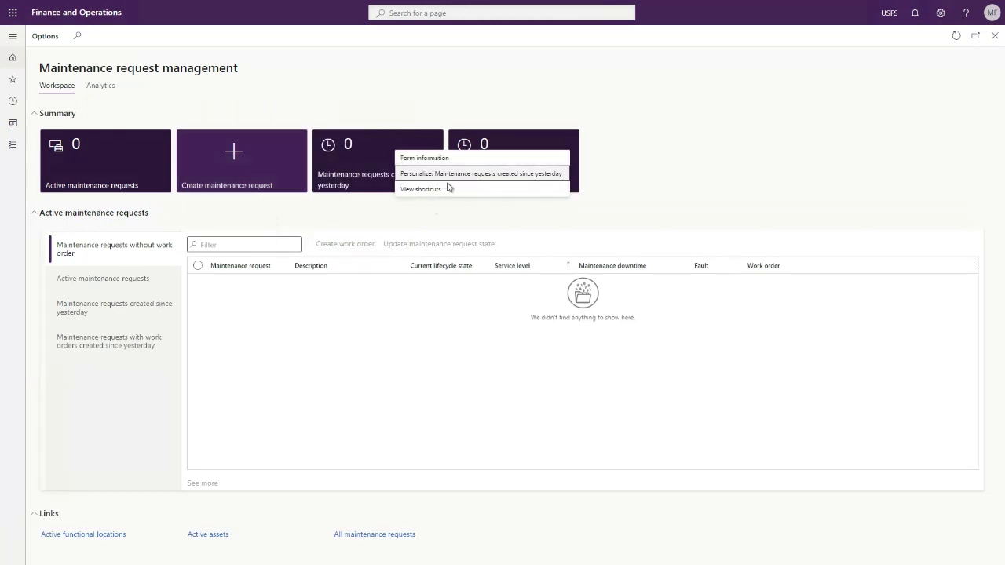
left_click(443, 174)
left_click(483, 174)
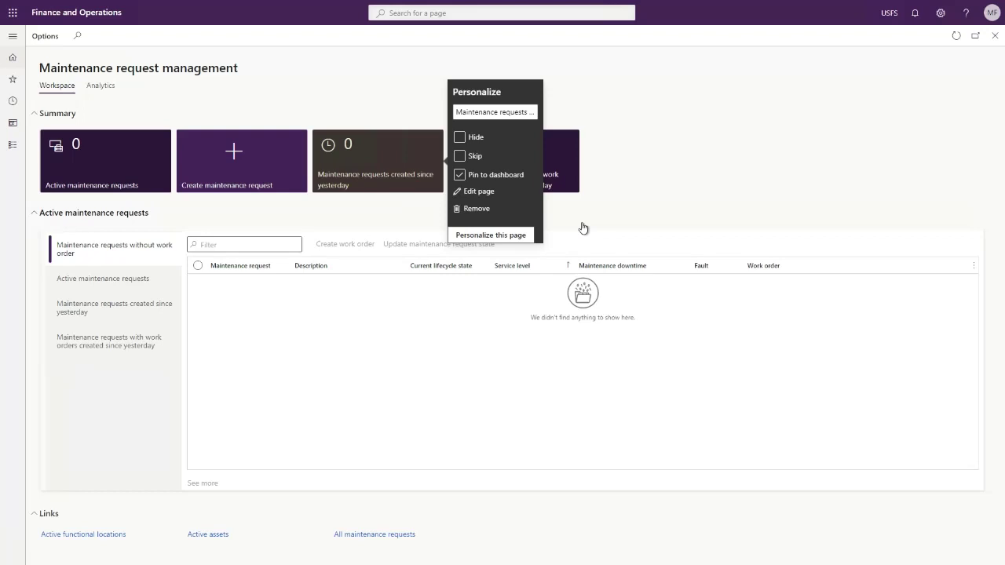
left_click(581, 227)
right_click(552, 169)
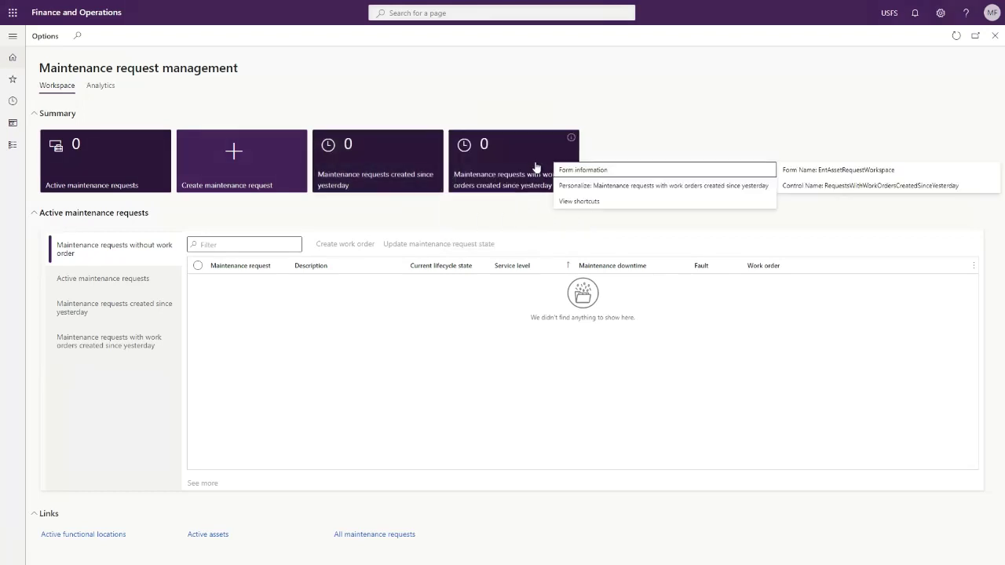
left_click(601, 186)
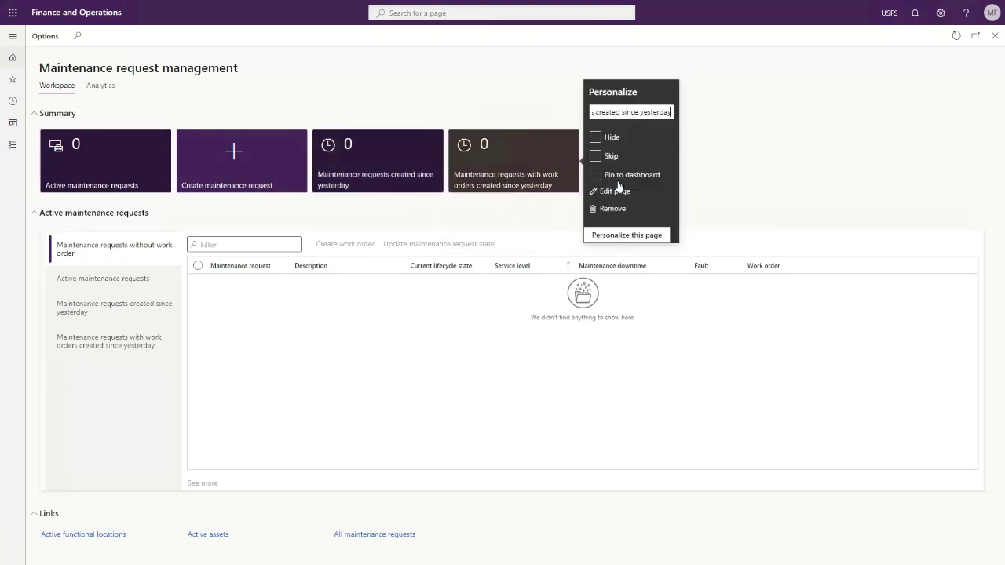
left_click(617, 177)
left_click(478, 213)
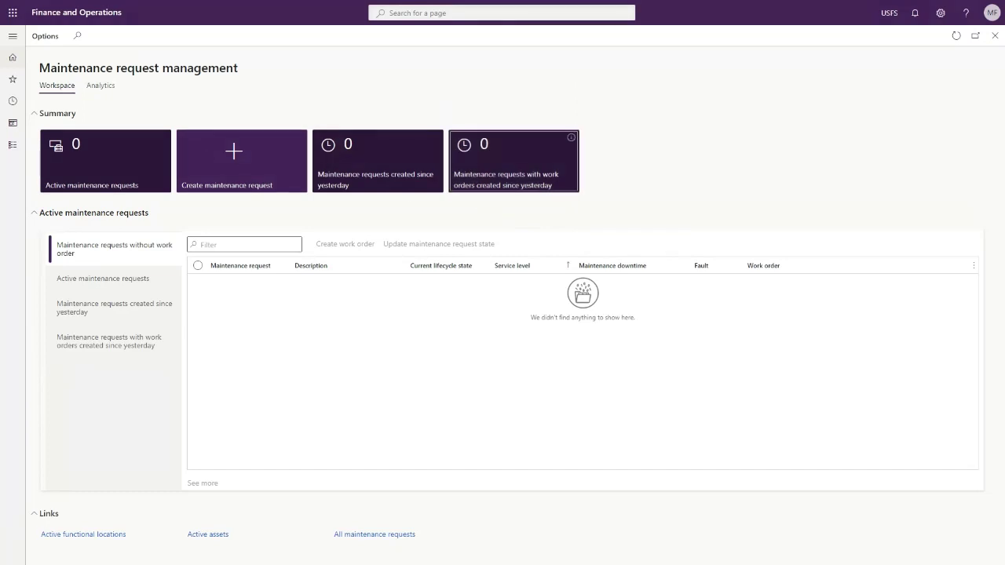
Go back to the home dashboard using the Home icon.
left_click(77, 13)
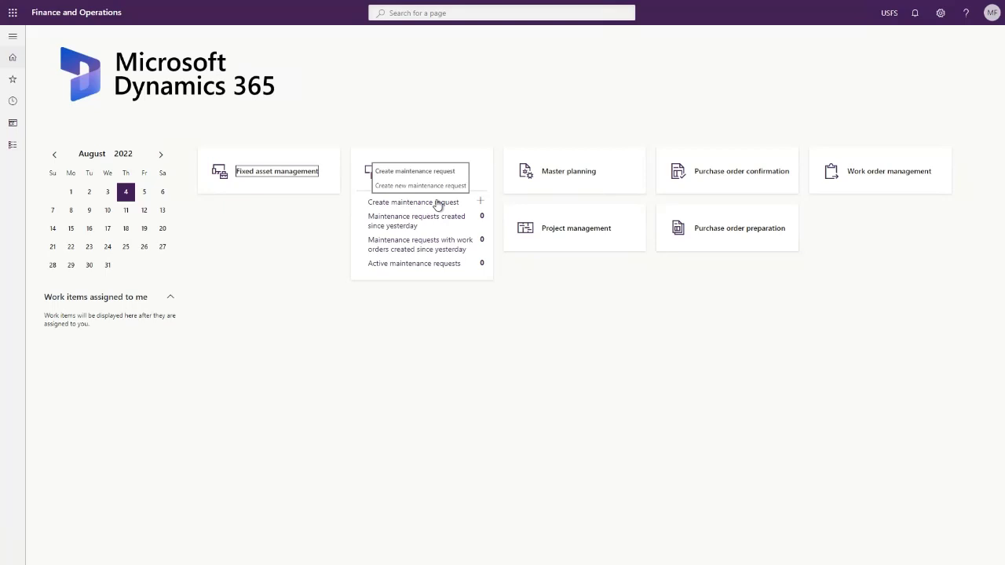
left_click(438, 203)
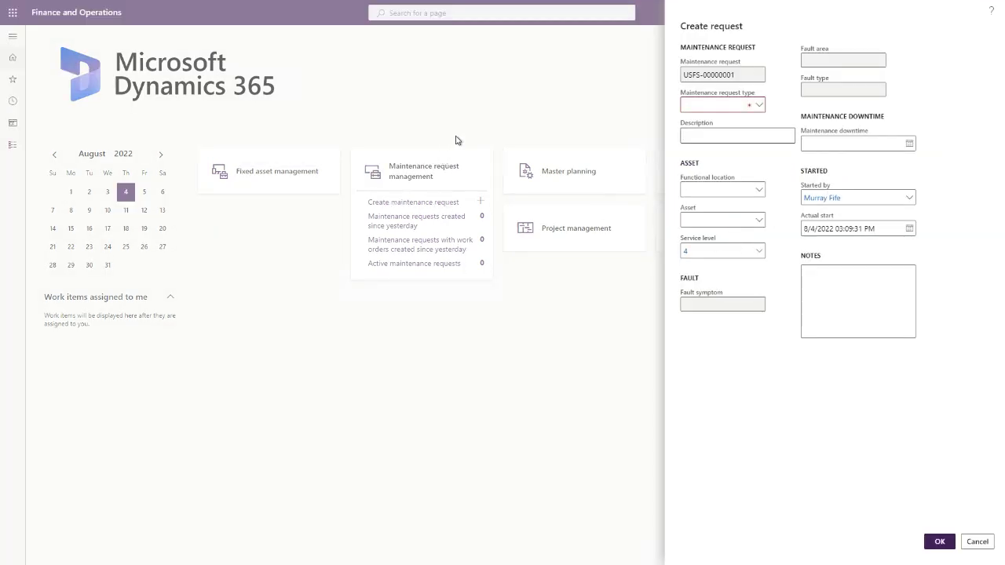
left_click(975, 542)
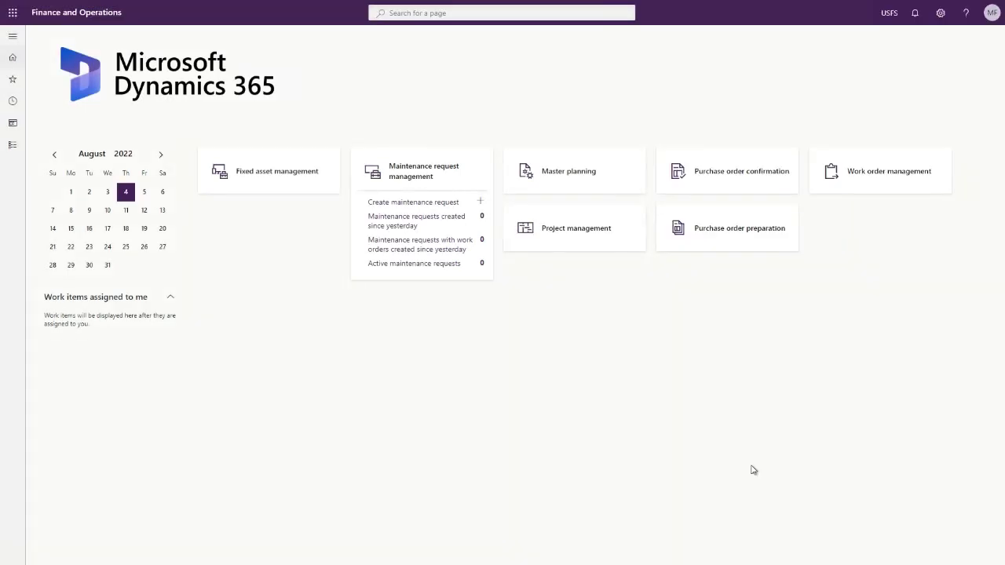